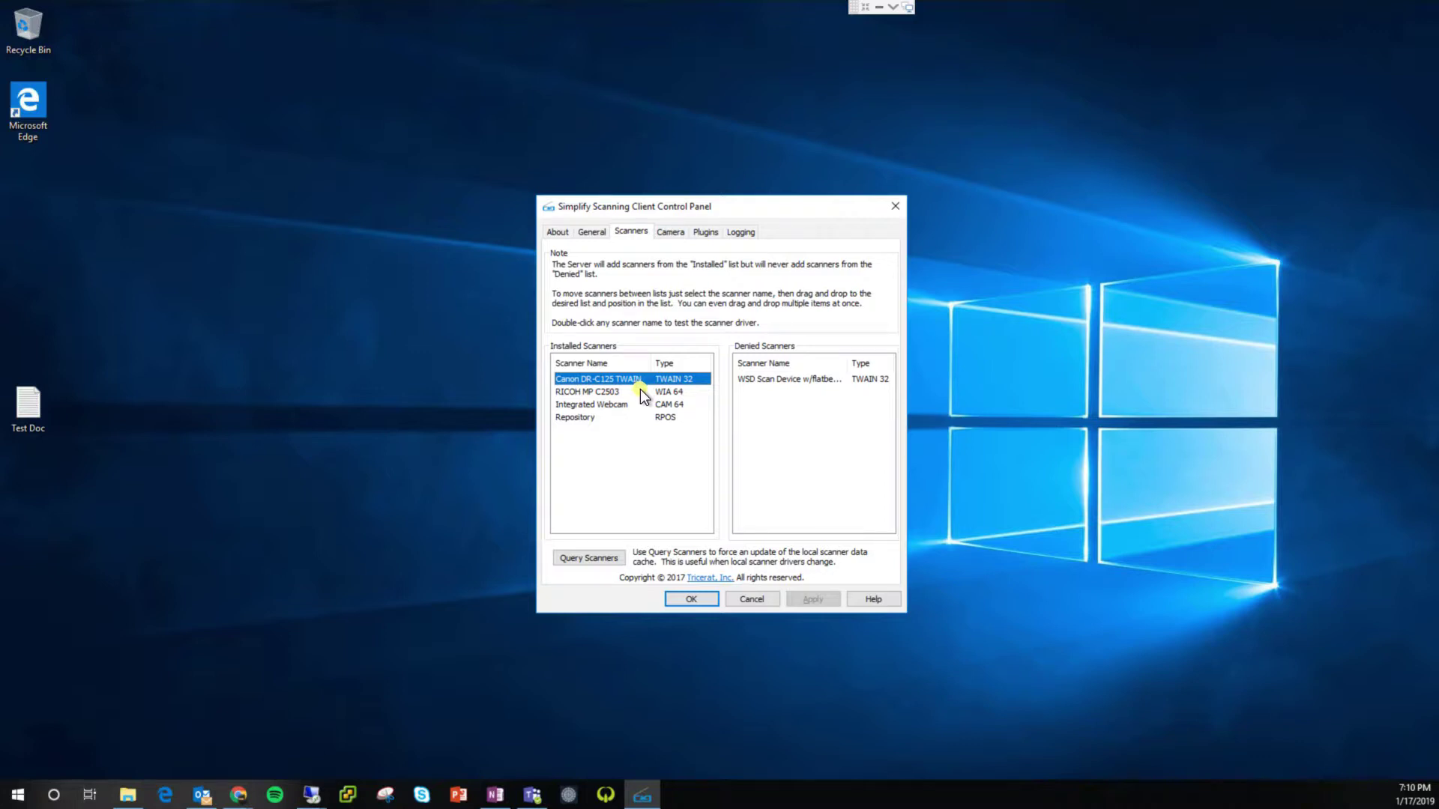
# - Select the RICOH MP C2503, Integrated Webcam and Repository entries in Installed Scanners in turn
pyautogui.click(640, 392)
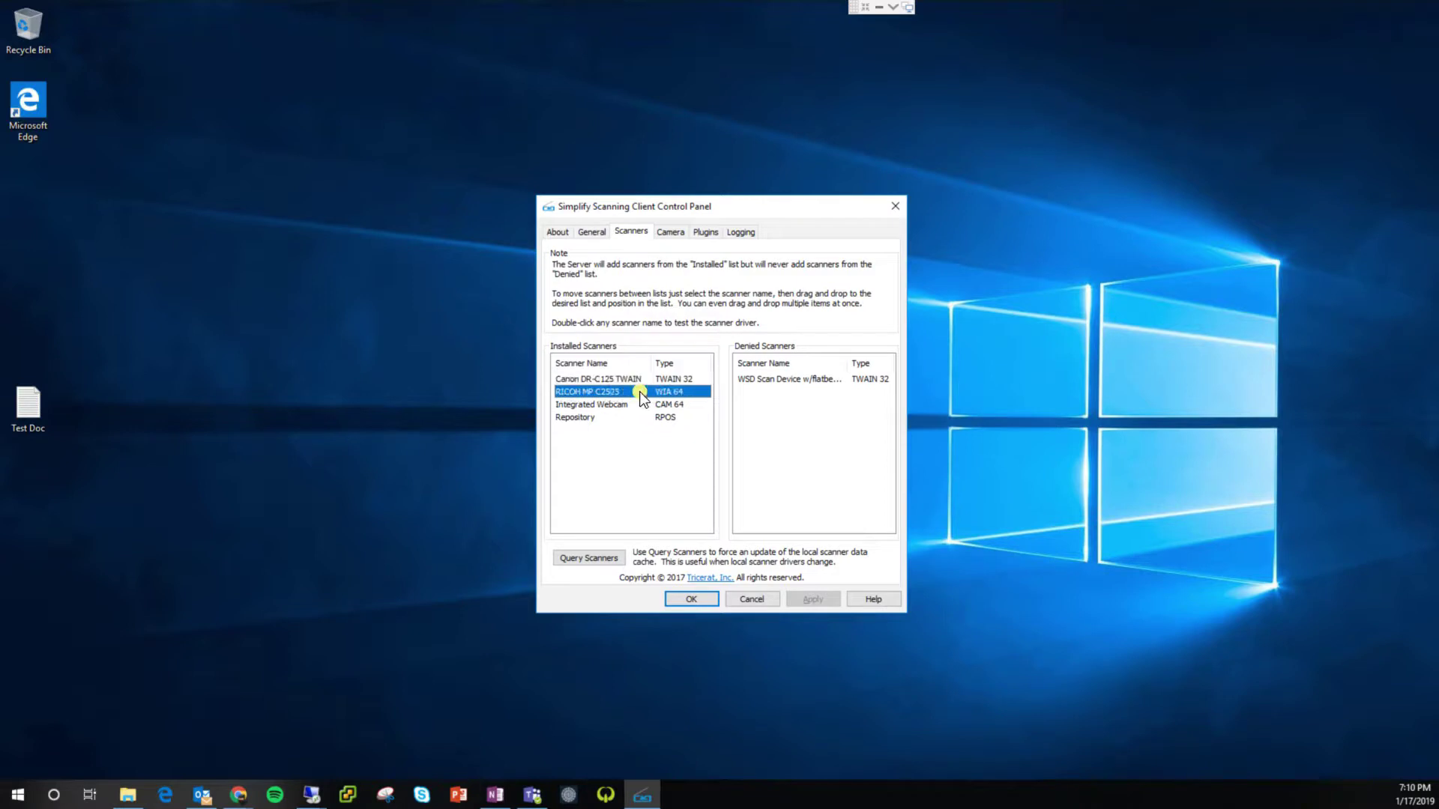
pyautogui.click(641, 406)
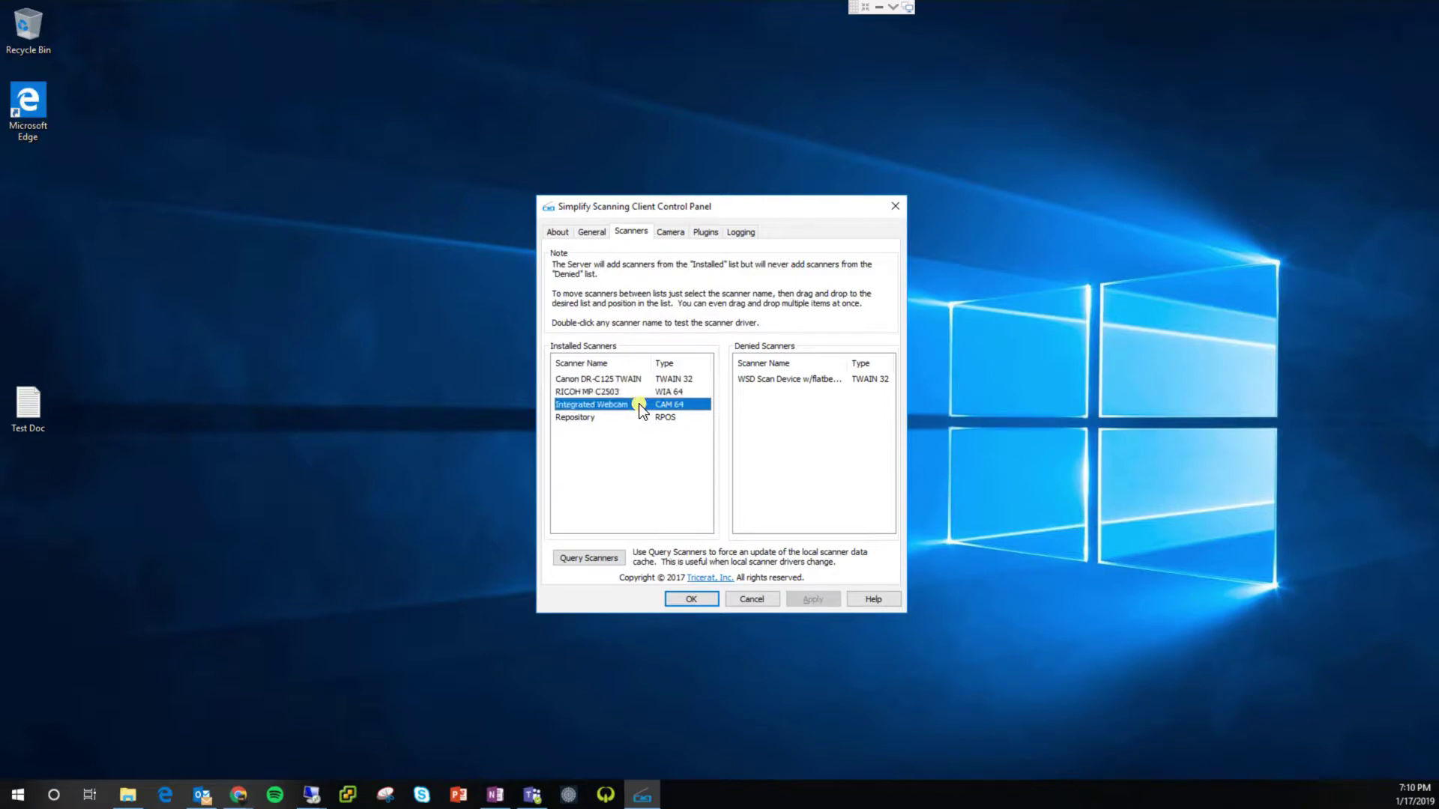
pyautogui.click(640, 418)
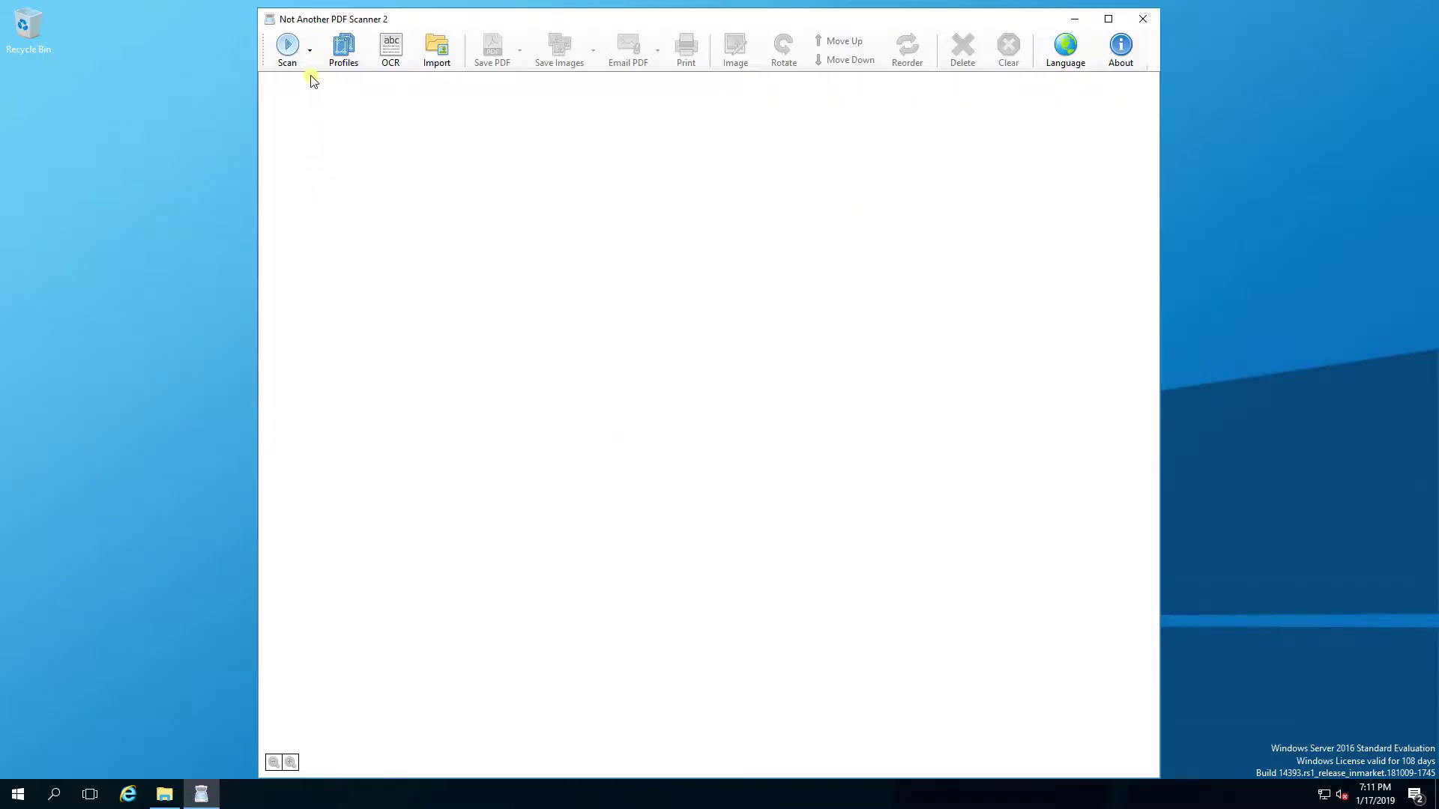
pyautogui.click(309, 51)
pyautogui.click(313, 118)
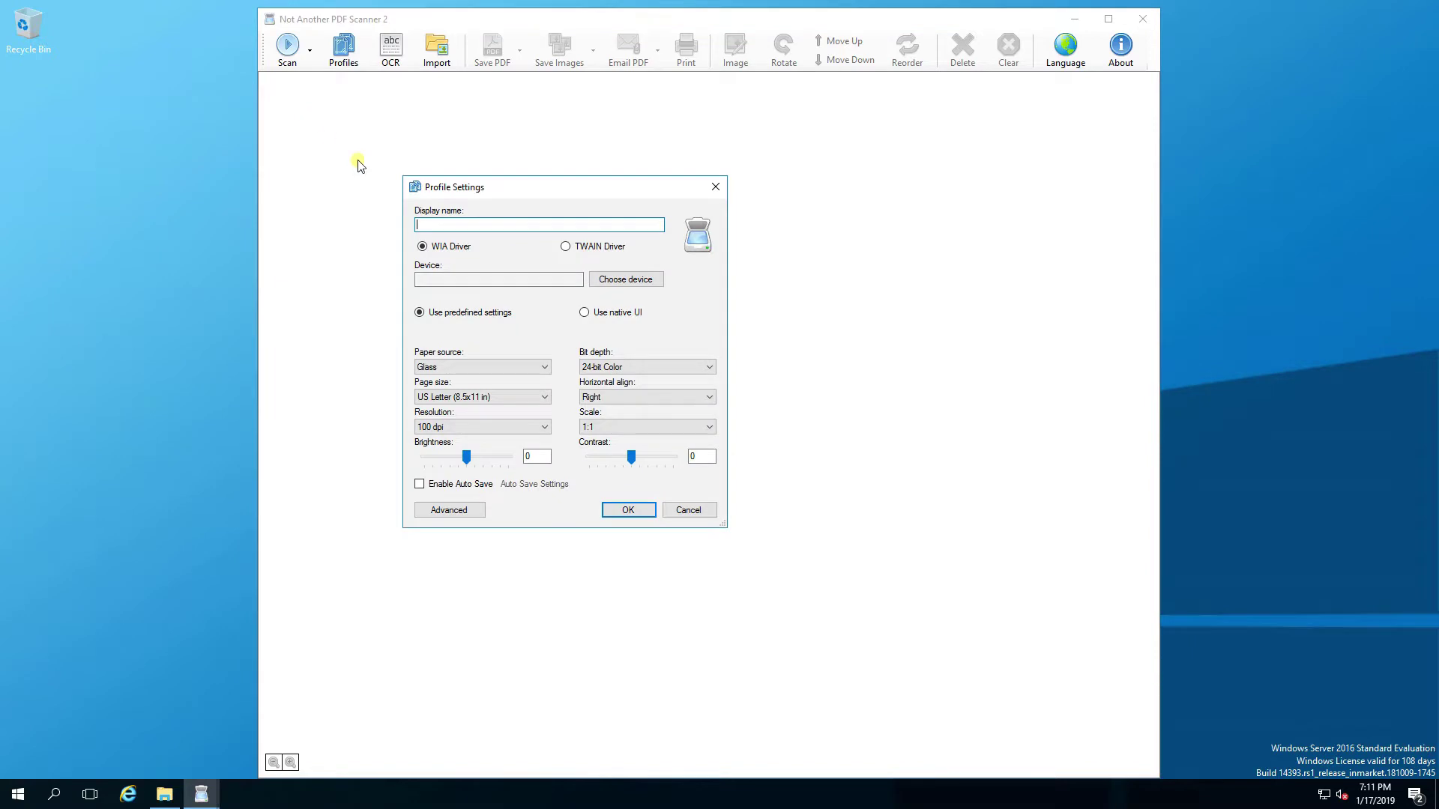
pyautogui.click(565, 247)
pyautogui.click(609, 282)
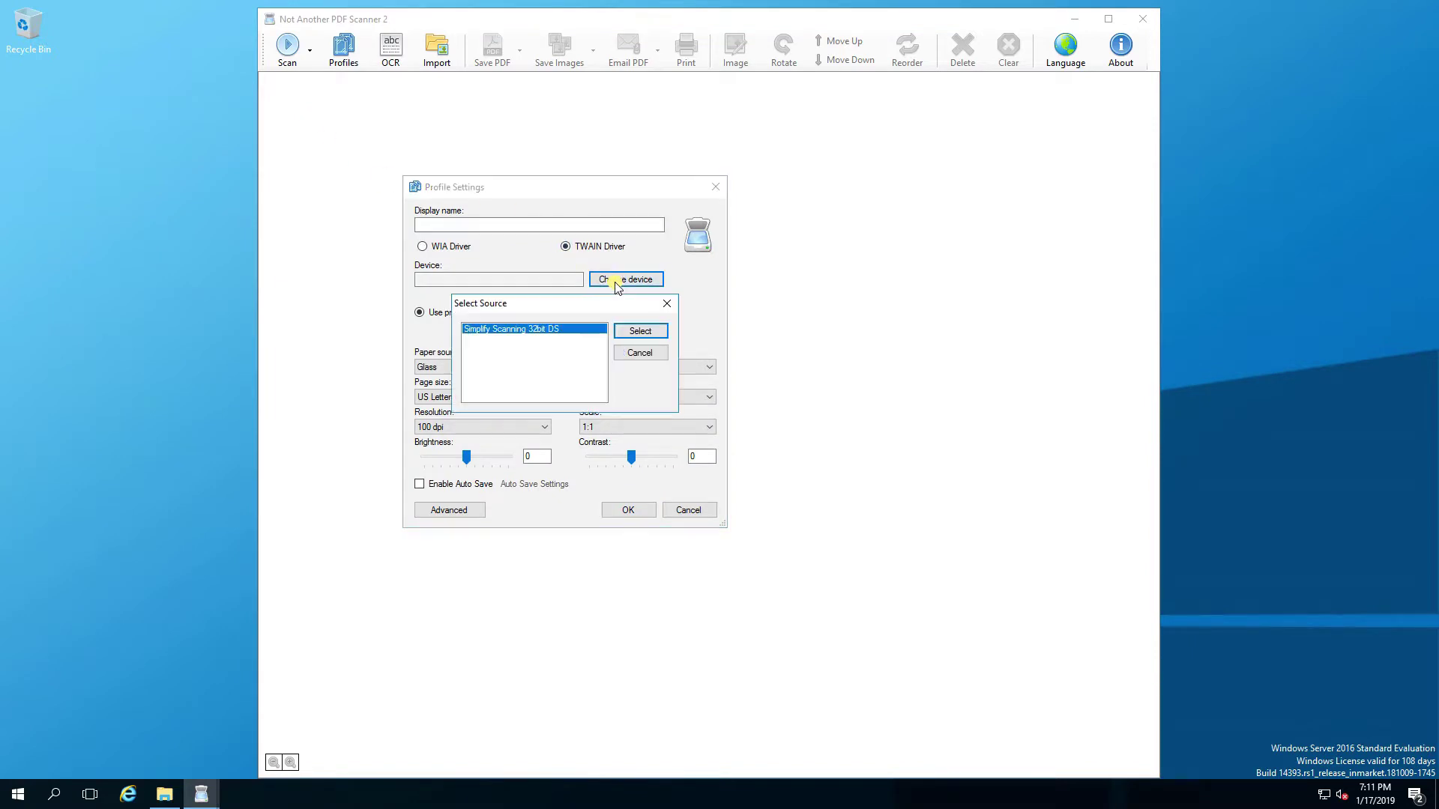
pyautogui.click(610, 327)
pyautogui.click(537, 275)
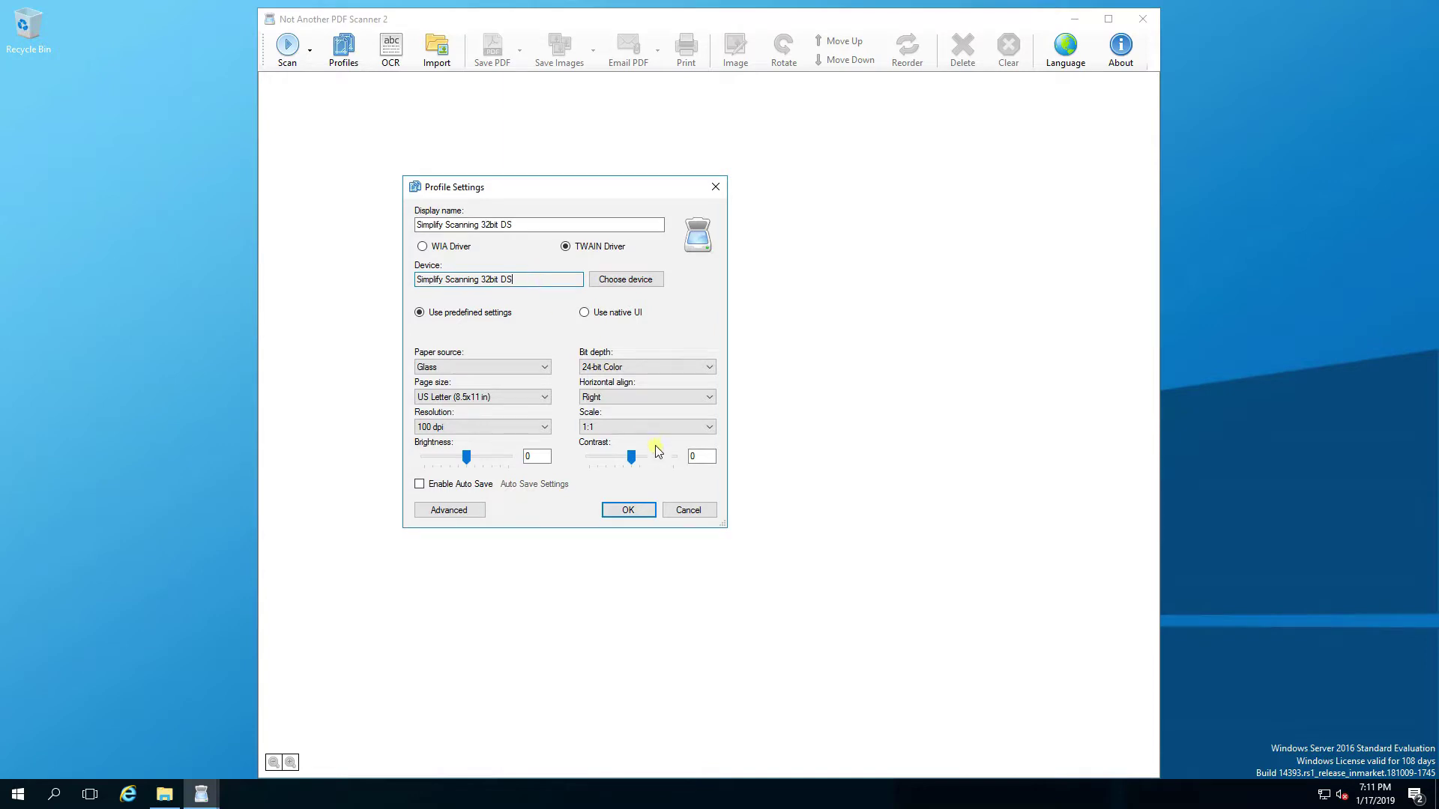
pyautogui.click(679, 512)
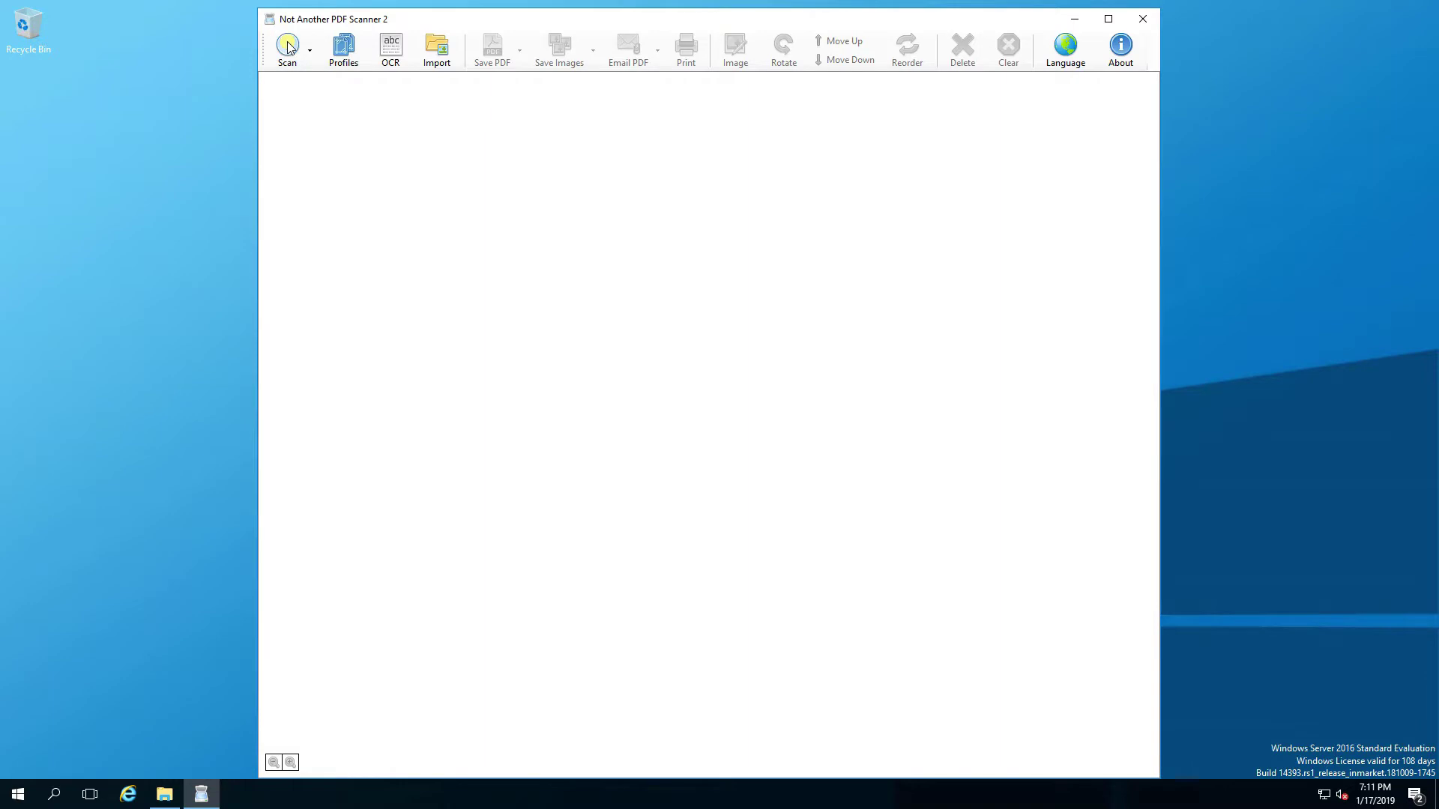
# - Scan a page with Basic Scanning, then clear it and confirm with OK
pyautogui.click(310, 56)
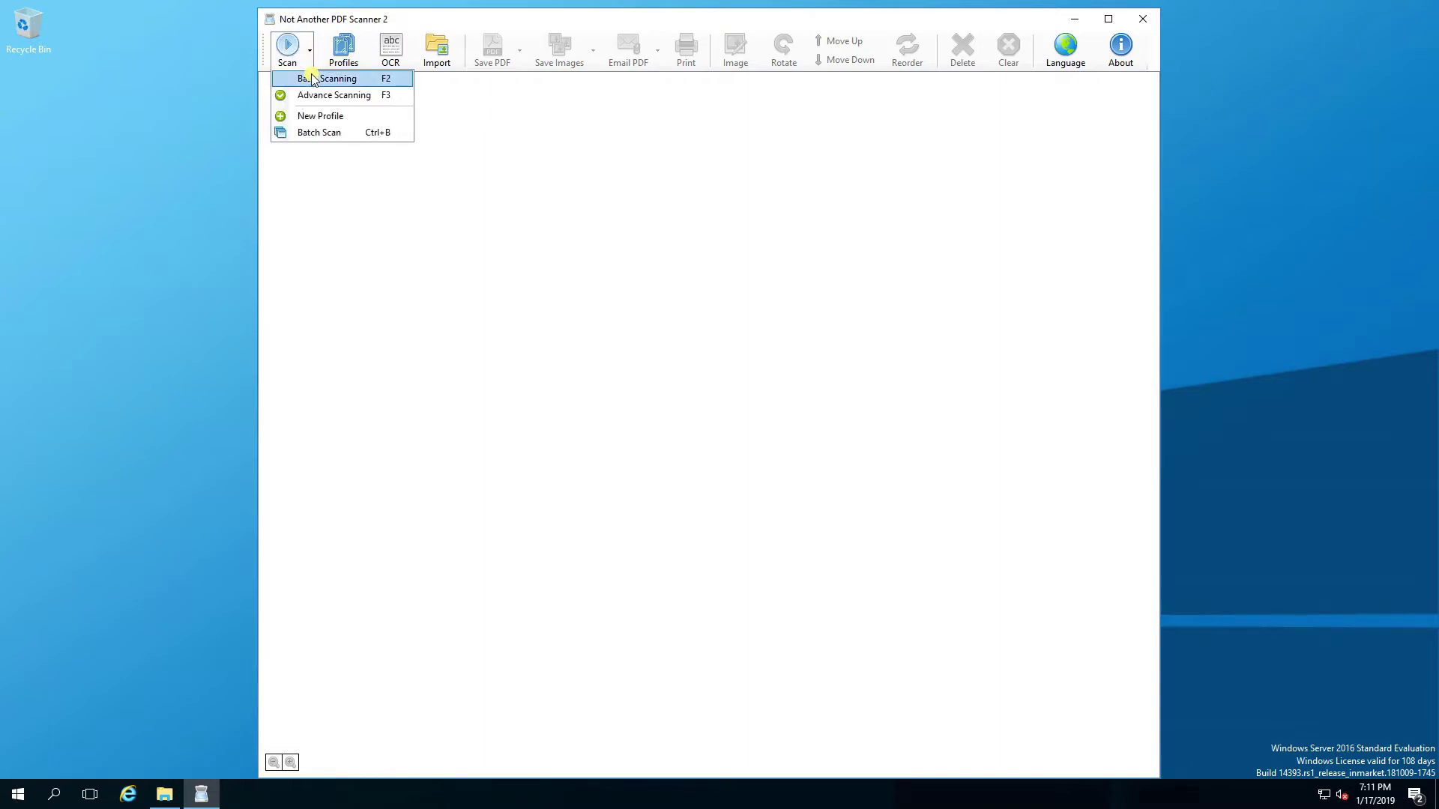
pyautogui.click(312, 78)
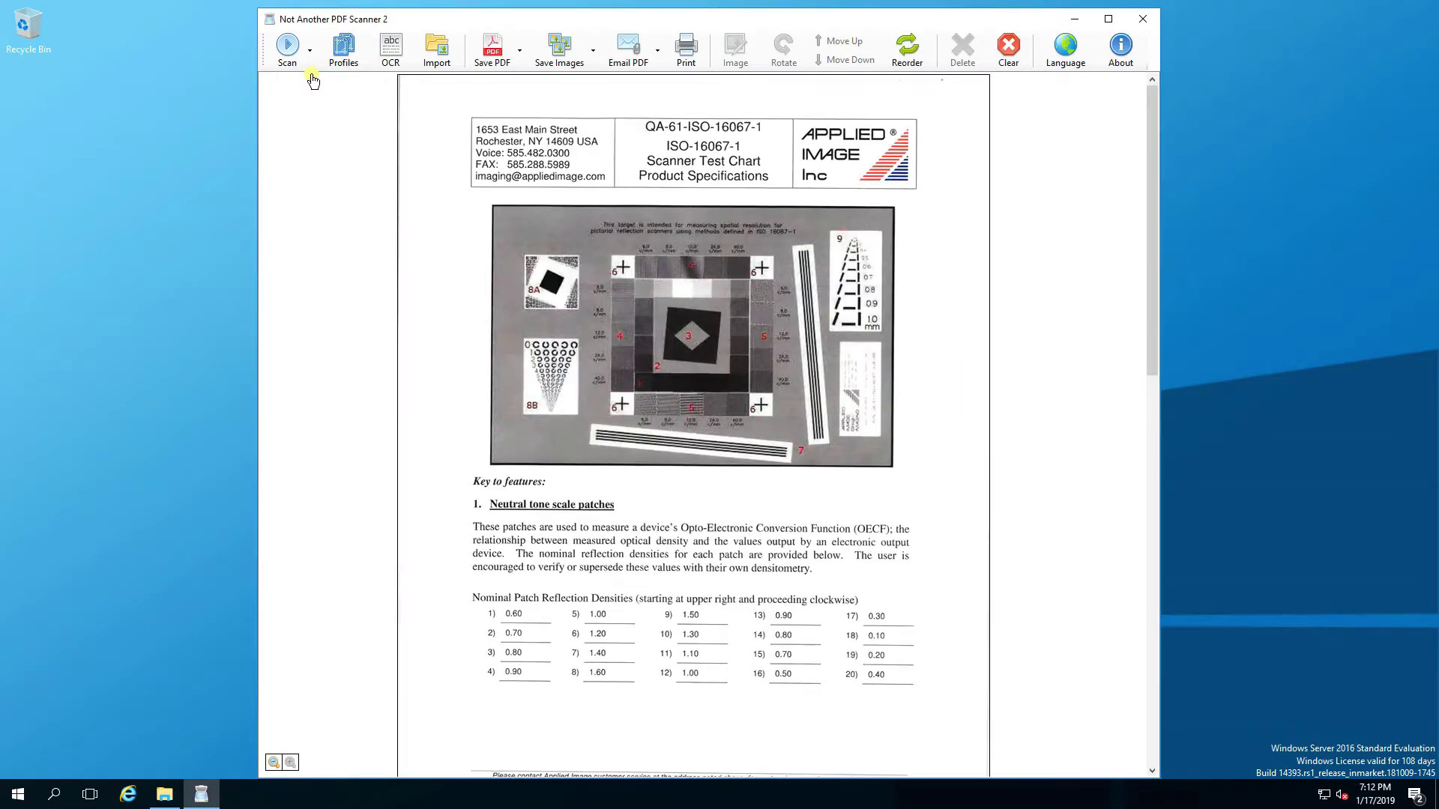
pyautogui.click(1010, 50)
pyautogui.click(721, 452)
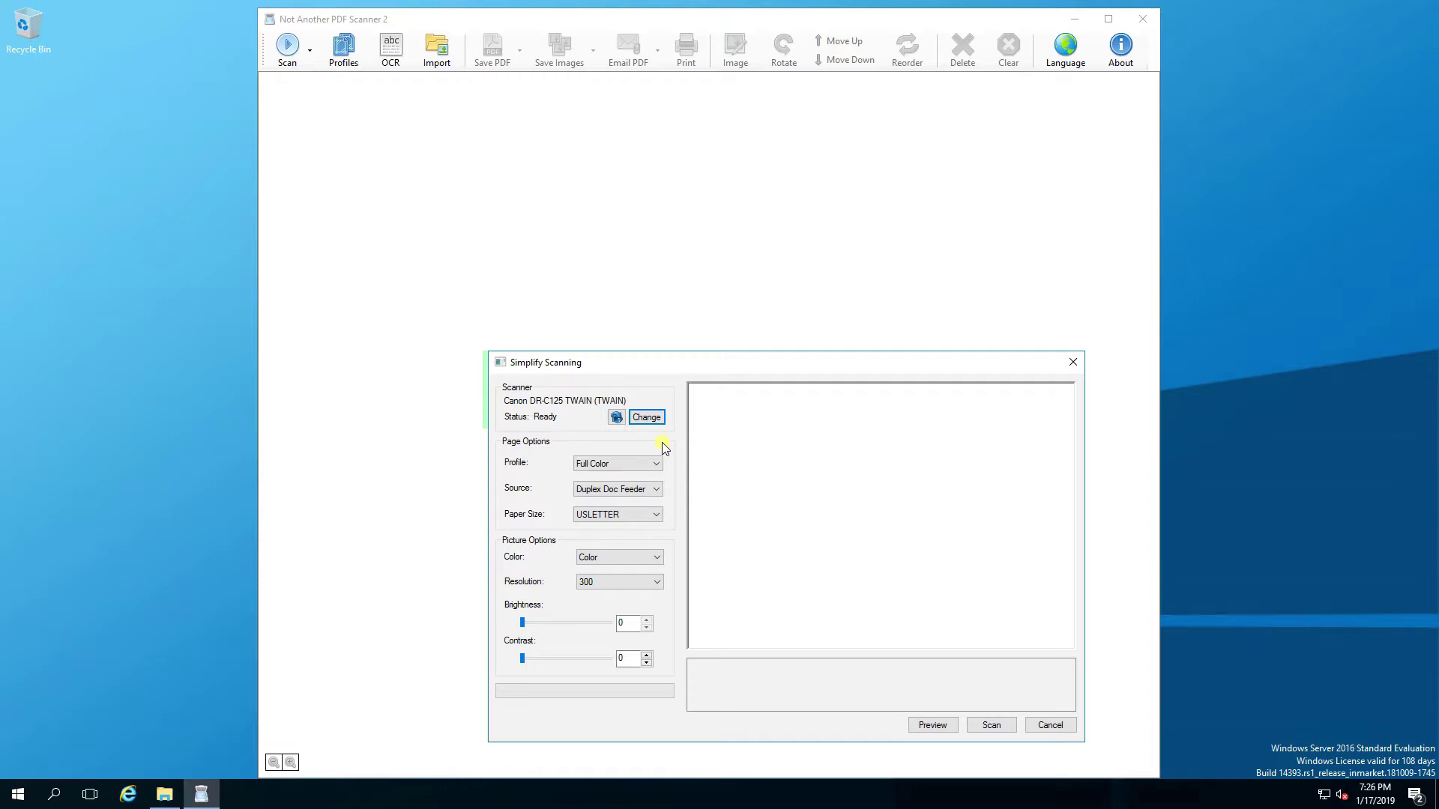
pyautogui.click(648, 417)
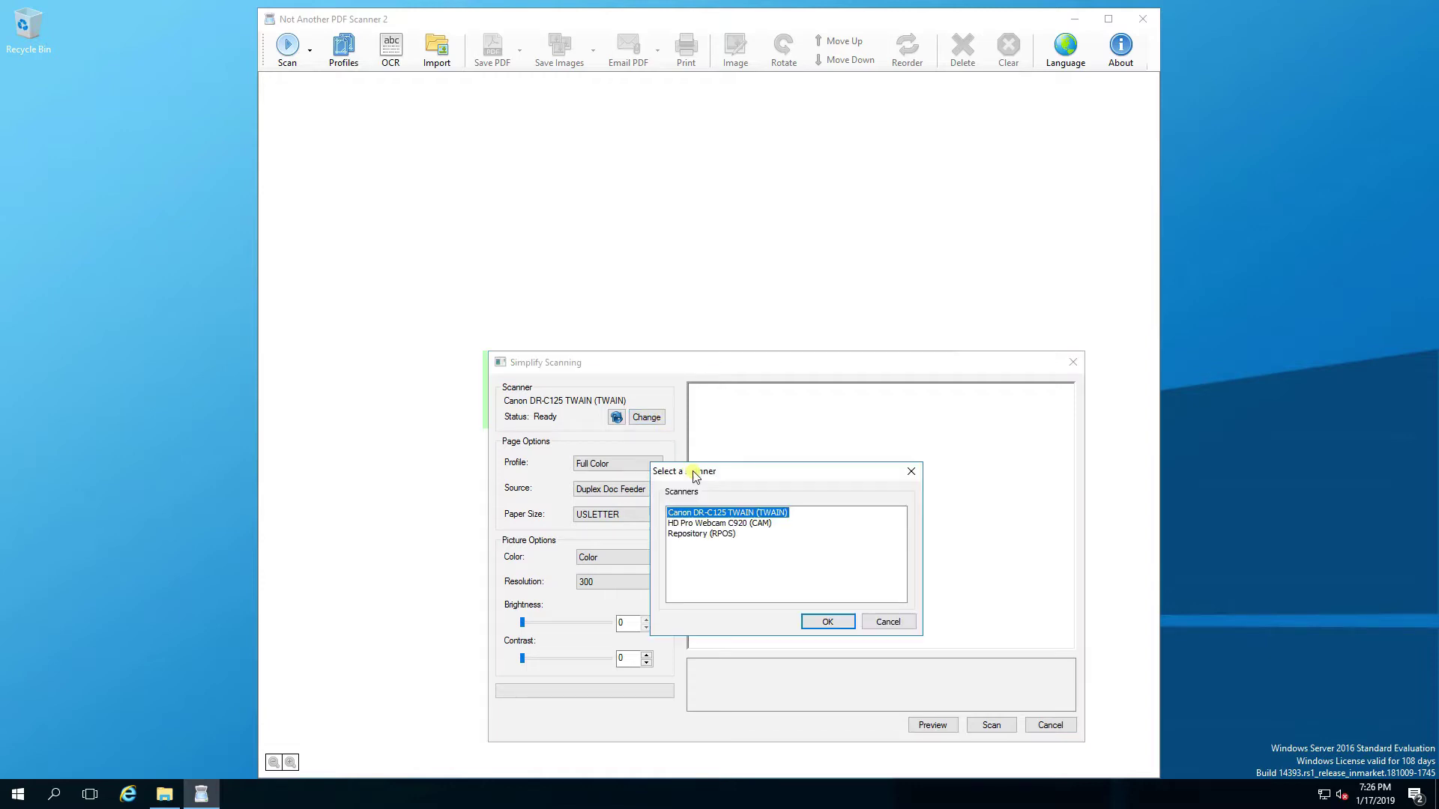
pyautogui.click(728, 522)
pyautogui.click(725, 533)
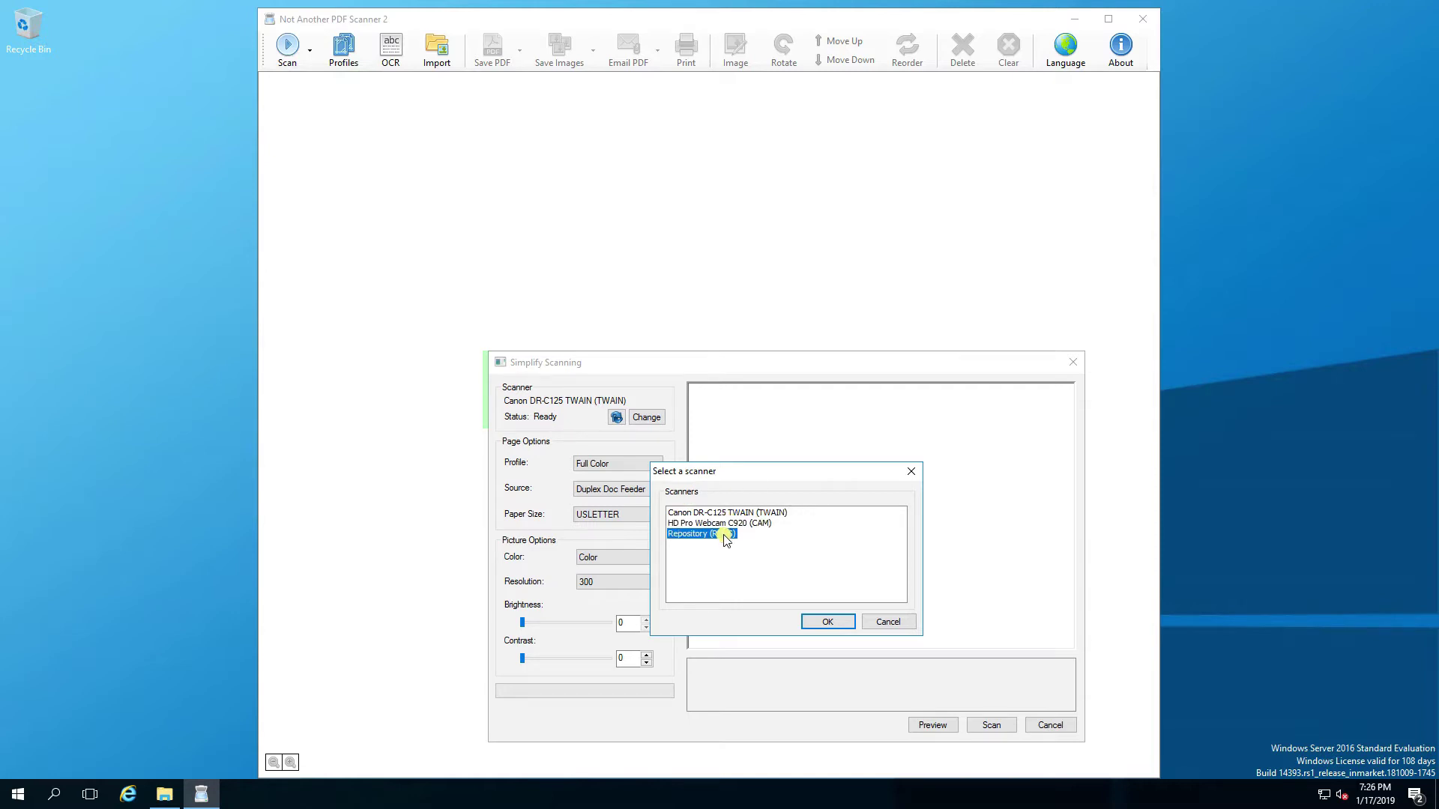
pyautogui.click(887, 622)
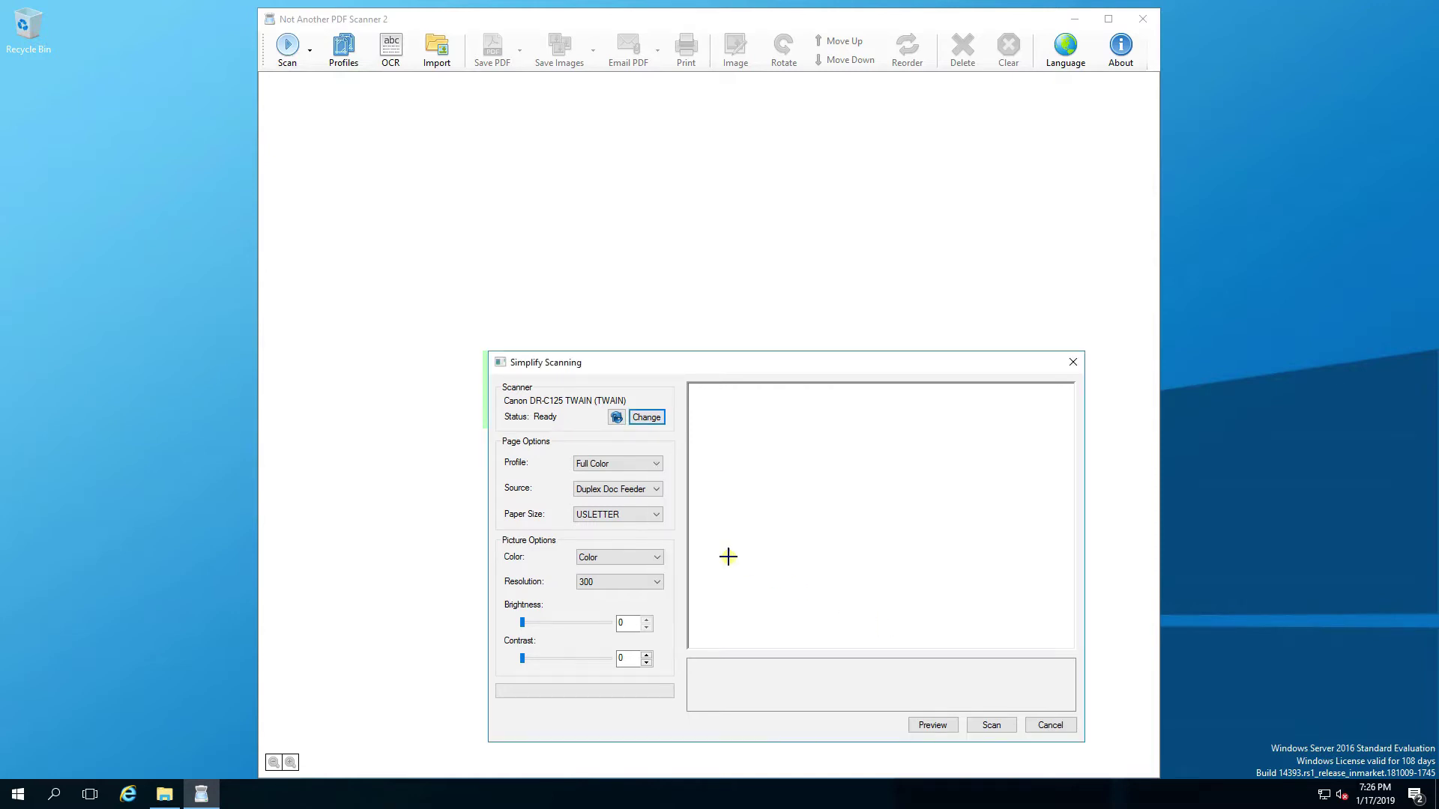
pyautogui.click(634, 557)
pyautogui.click(634, 571)
pyautogui.click(634, 582)
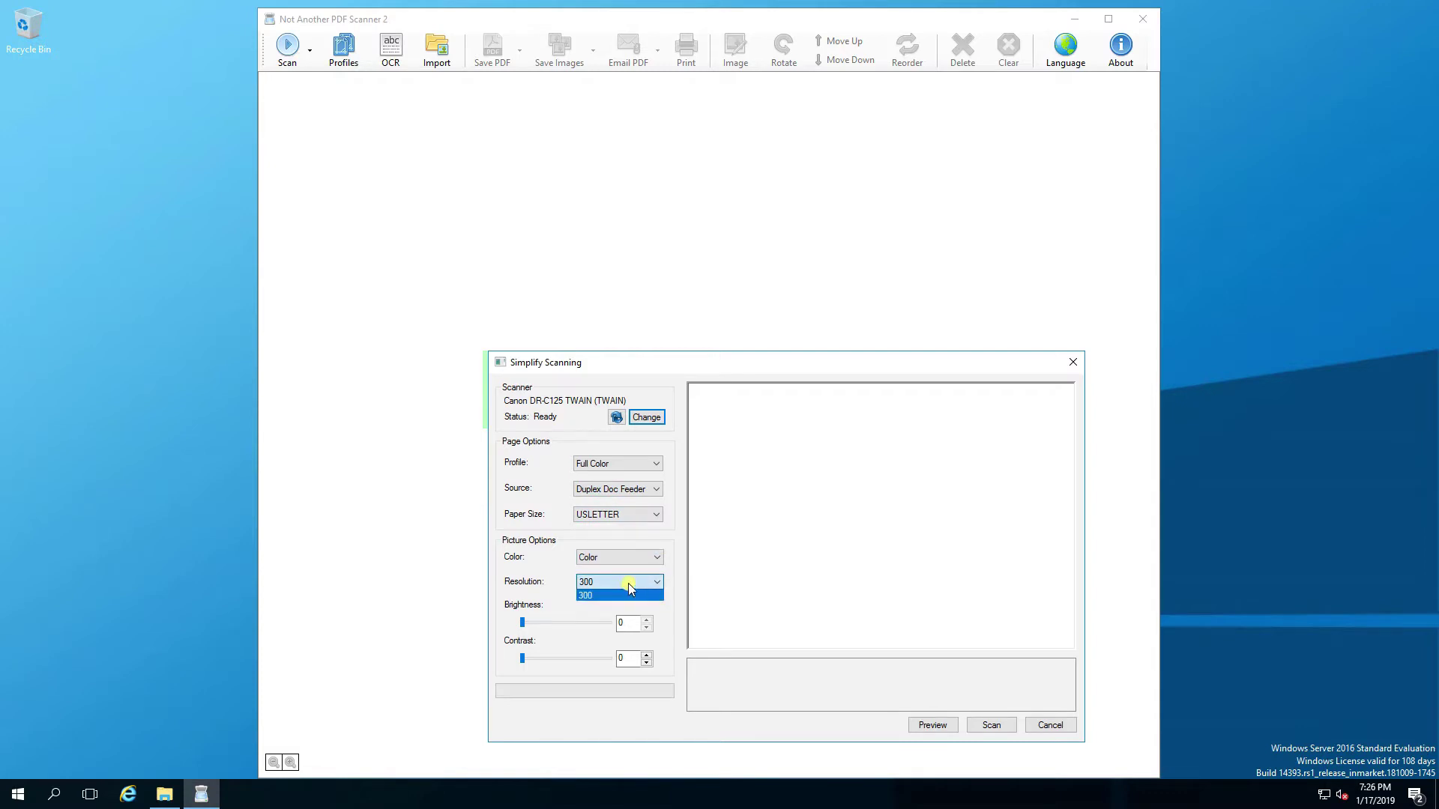
pyautogui.click(631, 595)
pyautogui.click(626, 470)
pyautogui.click(627, 481)
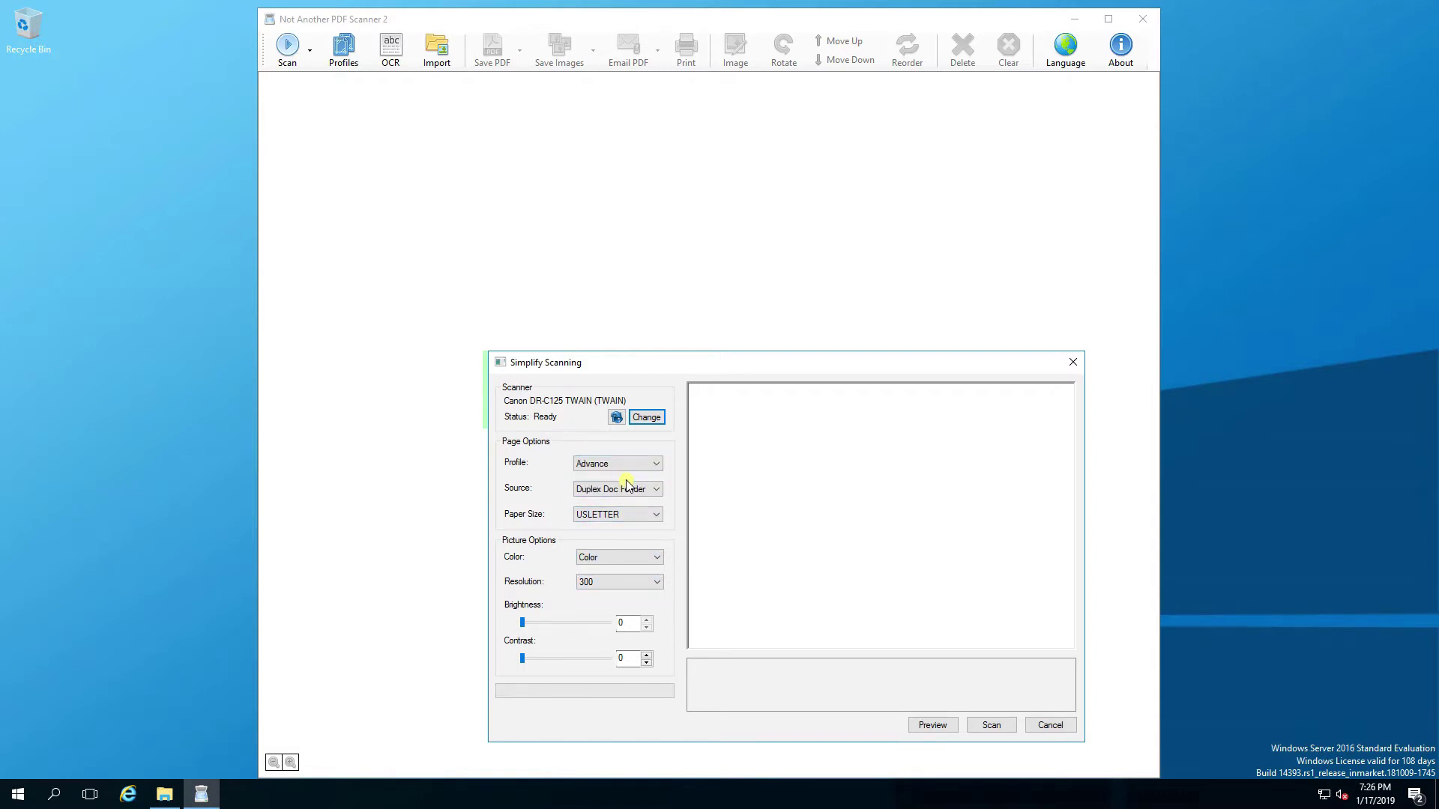
pyautogui.click(628, 470)
pyautogui.click(627, 488)
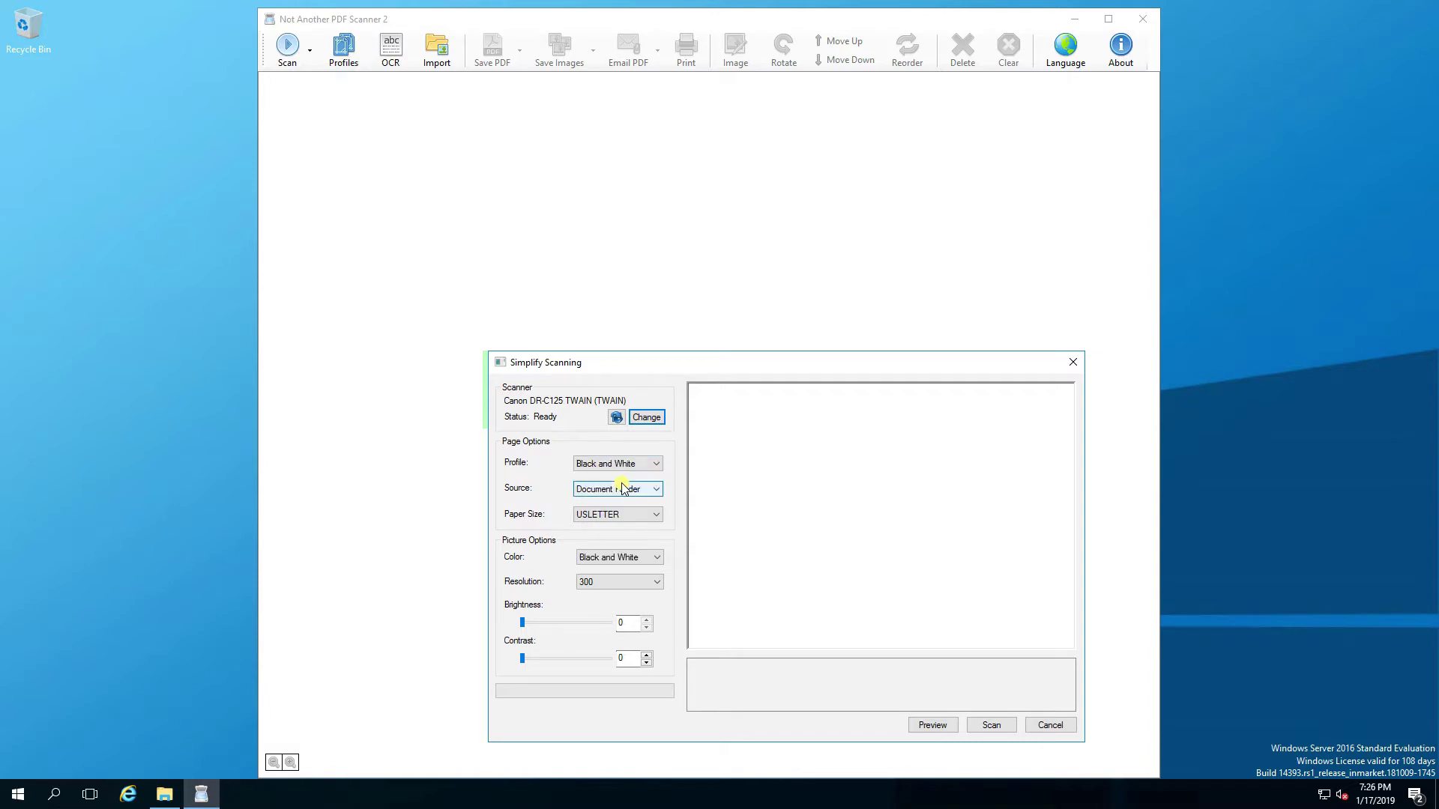
pyautogui.click(622, 471)
pyautogui.click(618, 496)
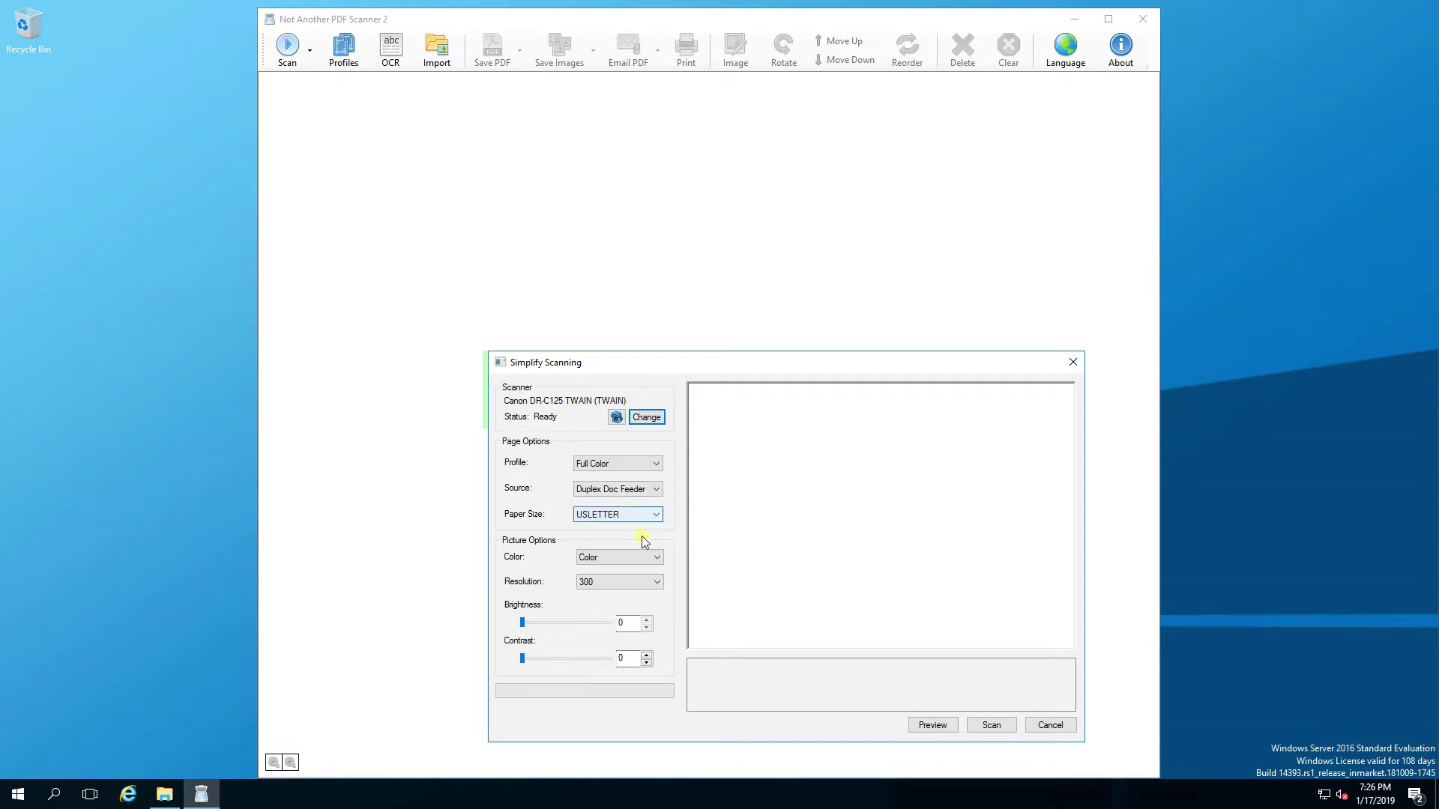
# - Preview the scanned pages and rotate Page 3 upright
pyautogui.click(924, 726)
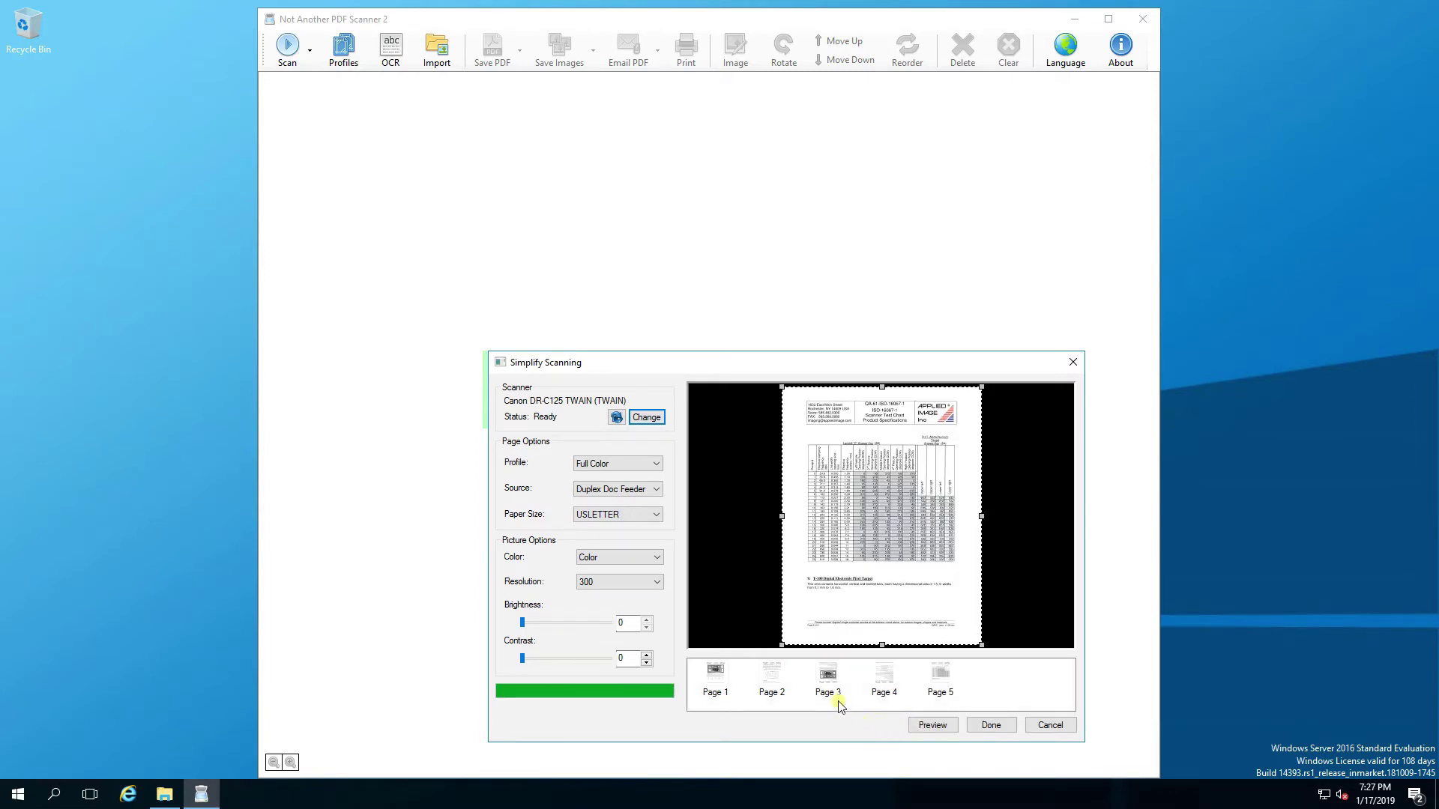
pyautogui.doubleClick(831, 676)
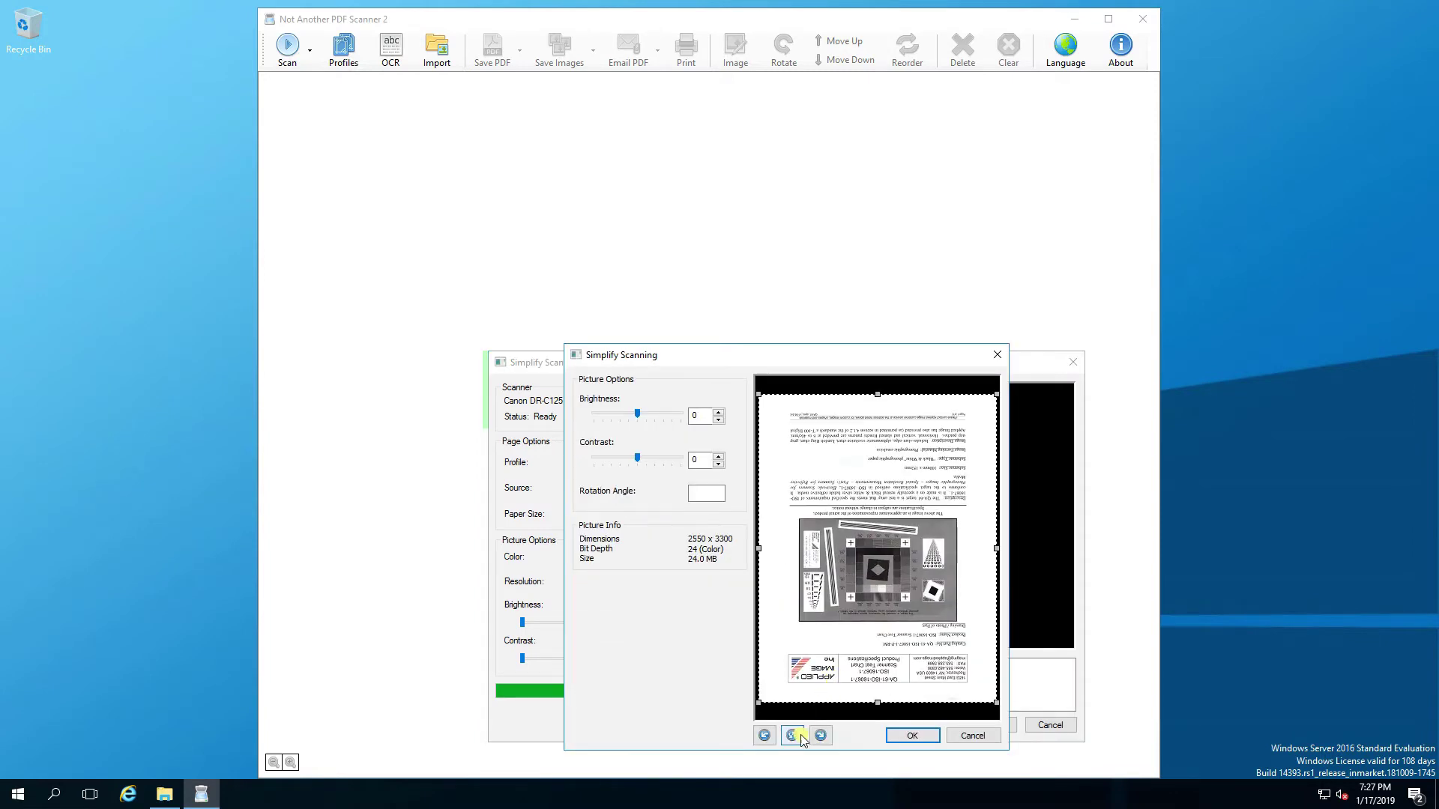
pyautogui.click(794, 736)
pyautogui.click(912, 735)
# - Crop Page 5 to its table, exclude Page 4, and finish the scan
pyautogui.click(941, 673)
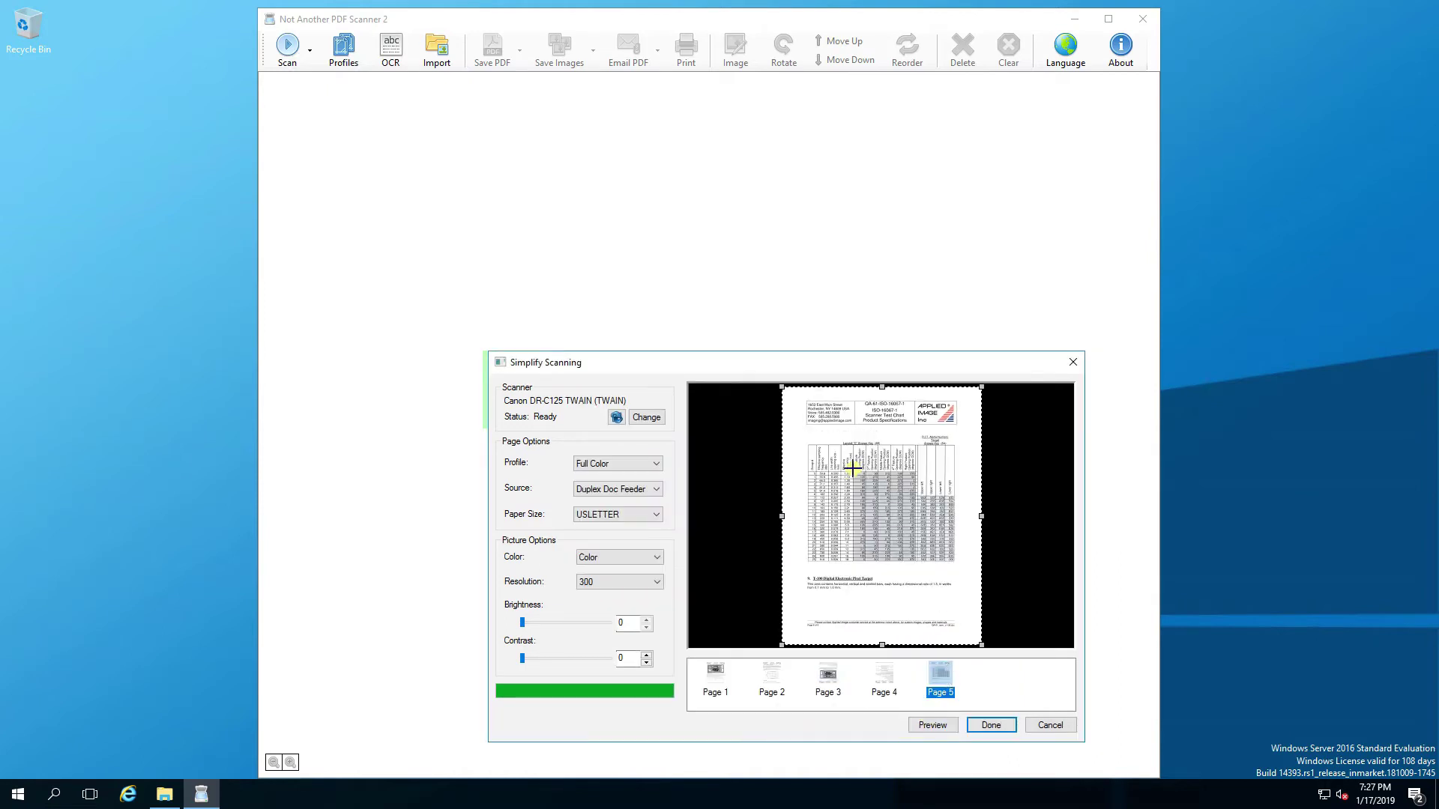
pyautogui.moveTo(804, 433); pyautogui.dragTo(973, 585)
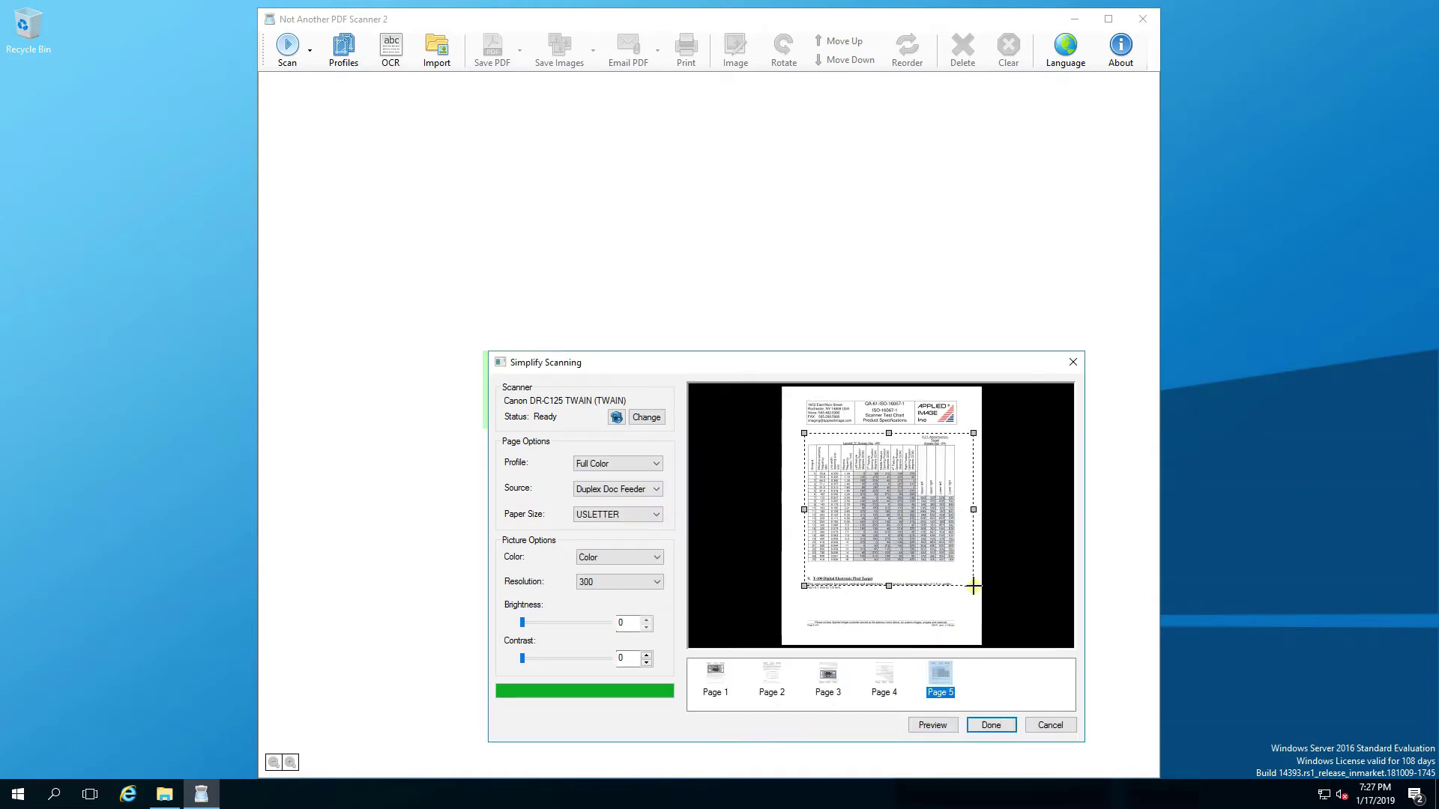
pyautogui.rightClick(884, 683)
pyautogui.click(910, 702)
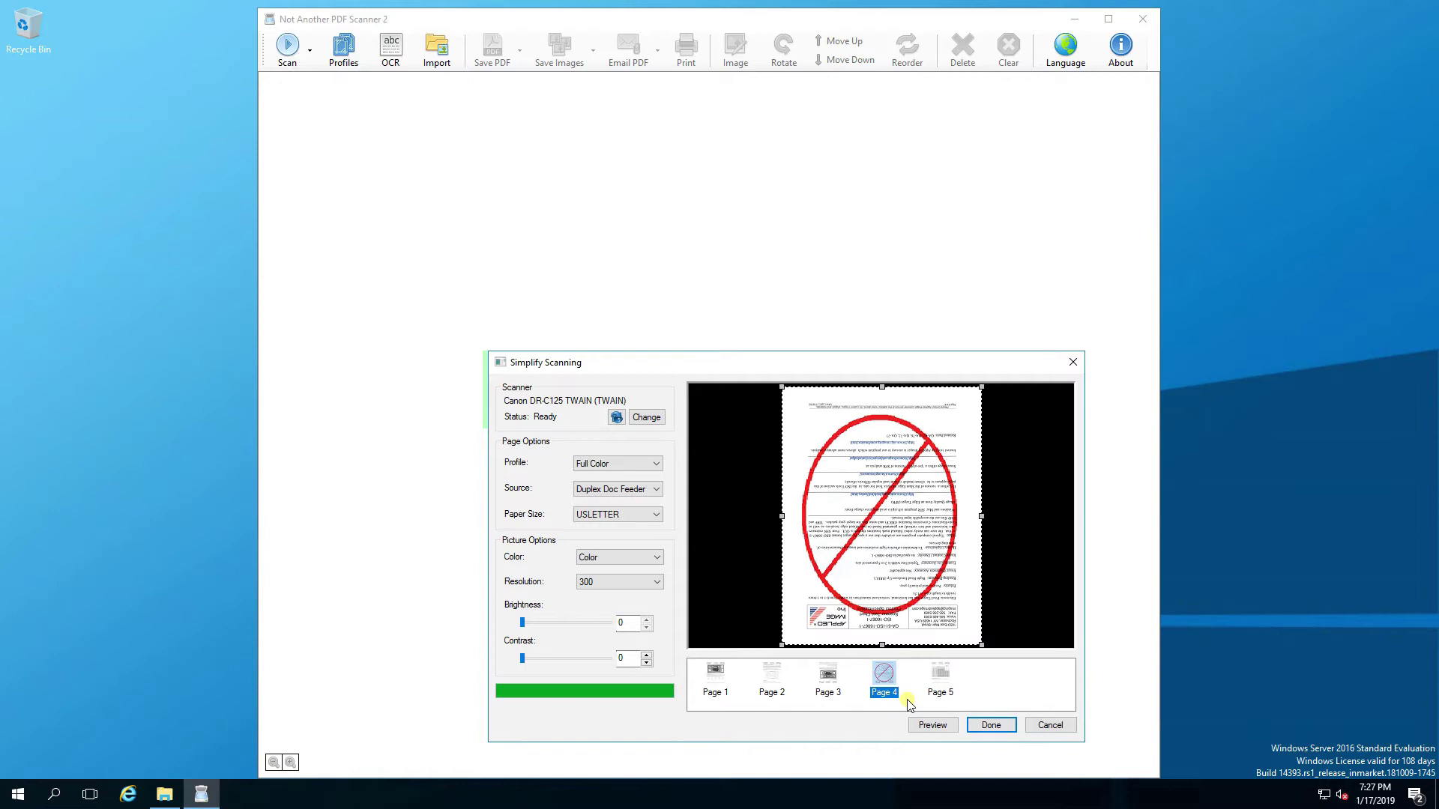
pyautogui.click(986, 728)
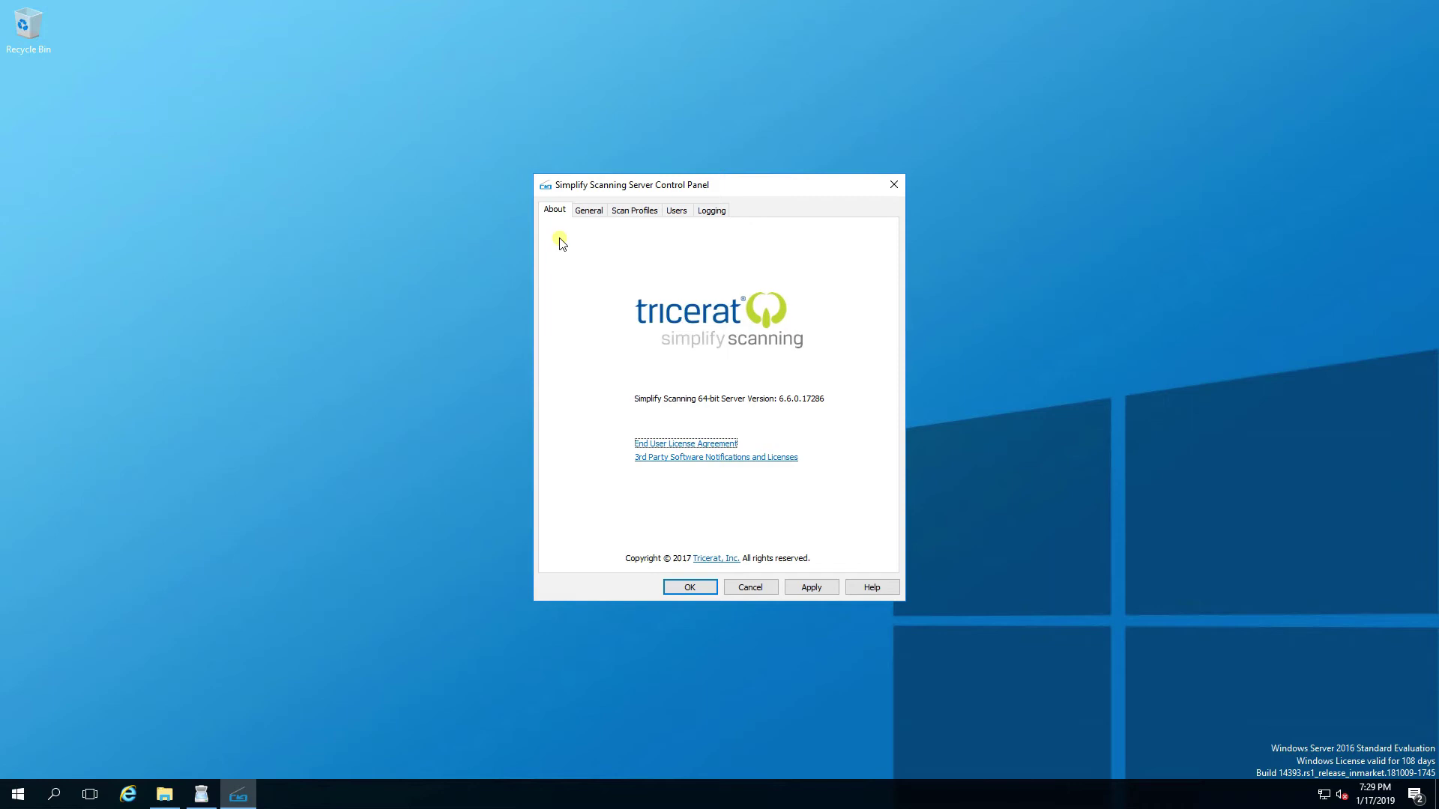
# - In General settings, choose the Scanner Name naming scheme, Size (Smaller) compression and 1MB packets
pyautogui.click(588, 210)
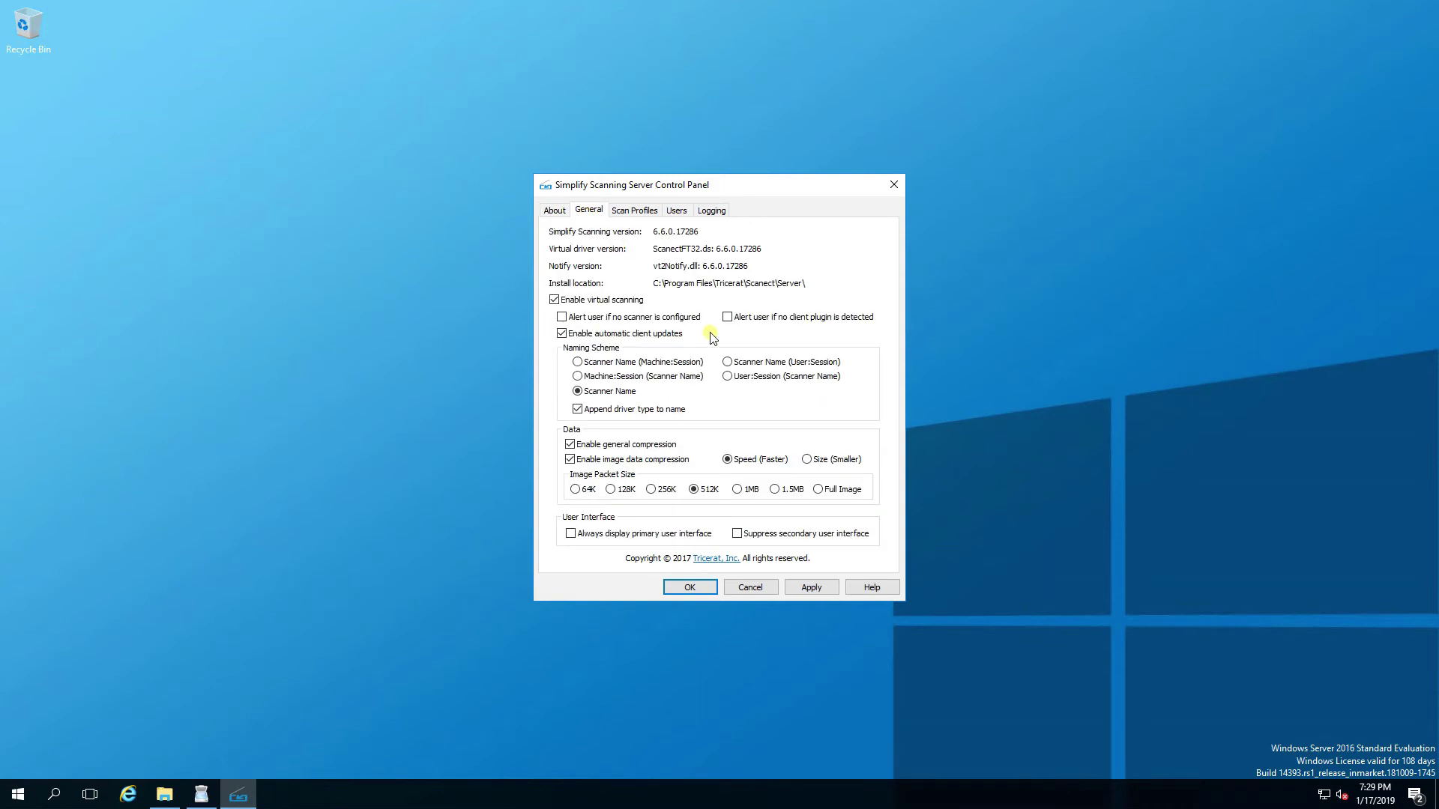
pyautogui.click(628, 377)
pyautogui.click(629, 392)
pyautogui.click(807, 460)
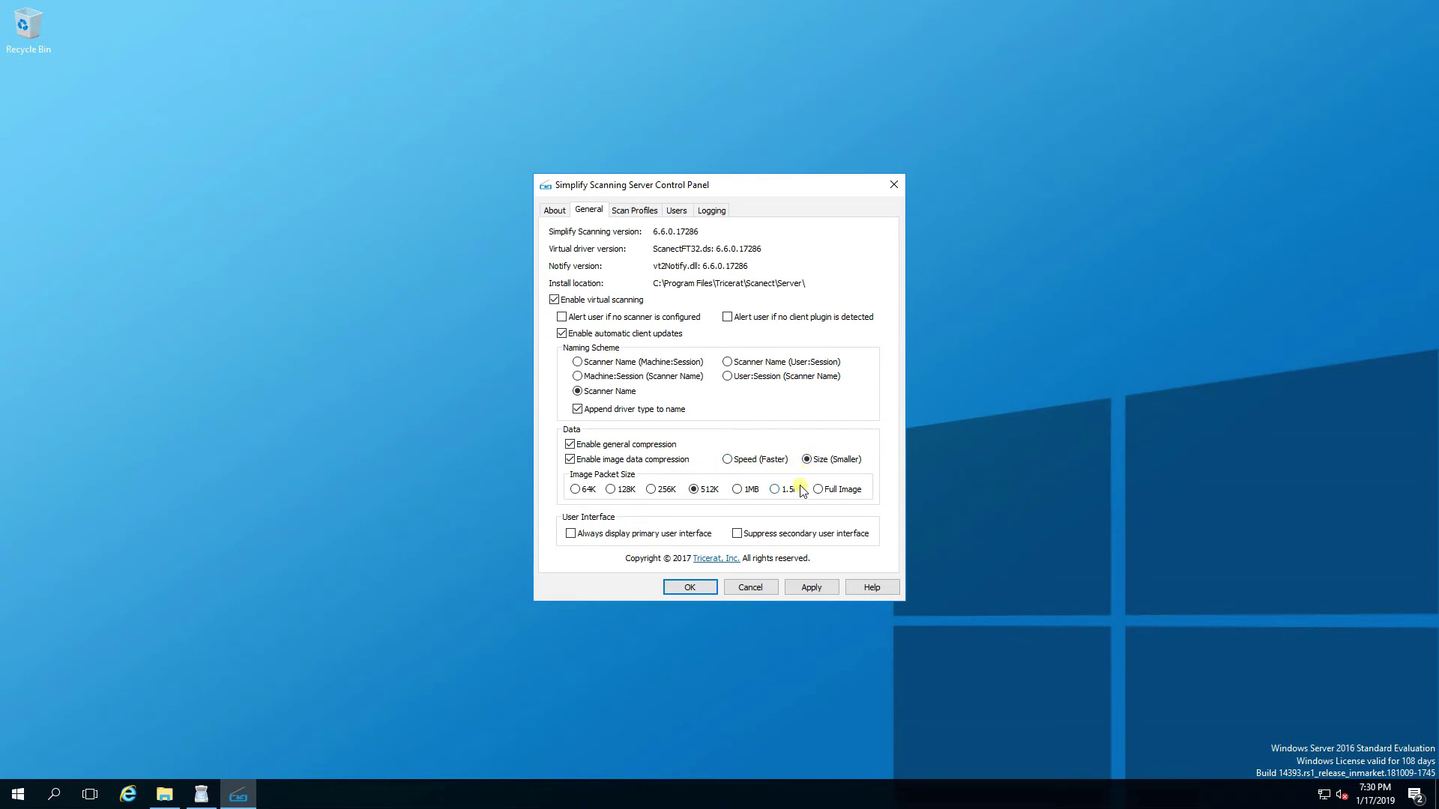
pyautogui.click(737, 489)
# - Expand the Advance, Black and White and Full Color scan profiles
pyautogui.click(634, 211)
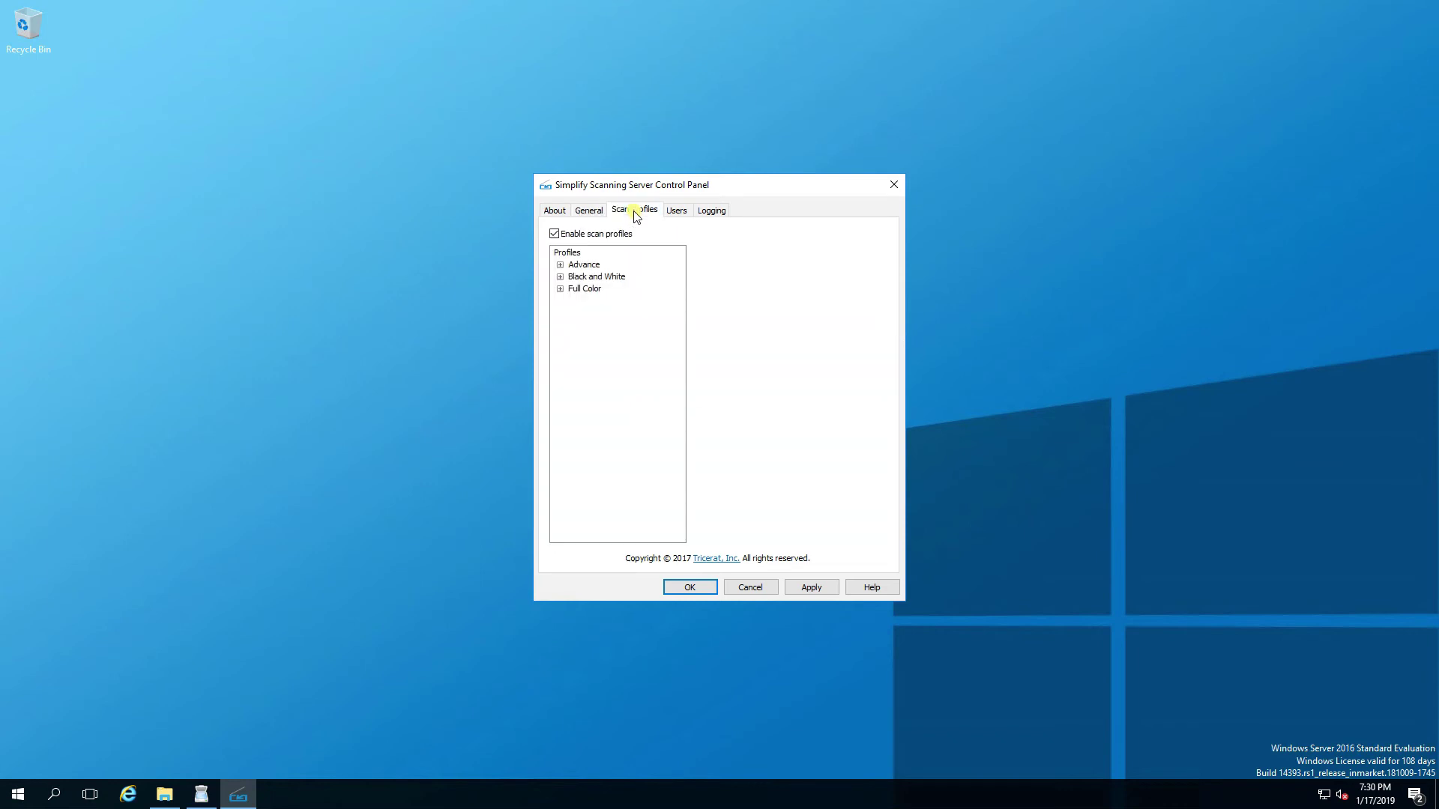
pyautogui.click(561, 265)
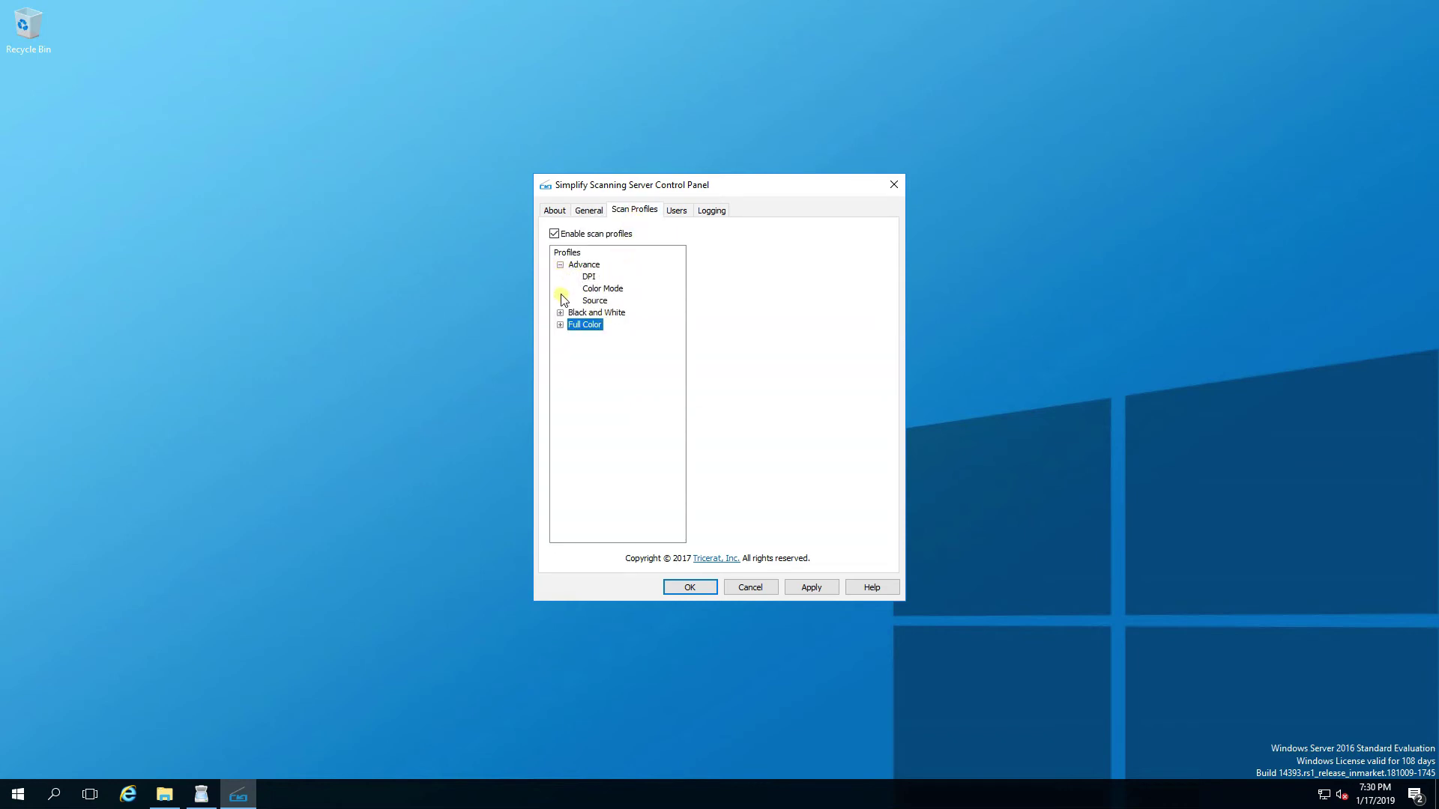
pyautogui.click(561, 313)
pyautogui.click(561, 361)
# - Review Full Color's DPI, Color Mode and Source settings, showing only Duplex Doc Feeder
pyautogui.click(589, 373)
pyautogui.click(601, 386)
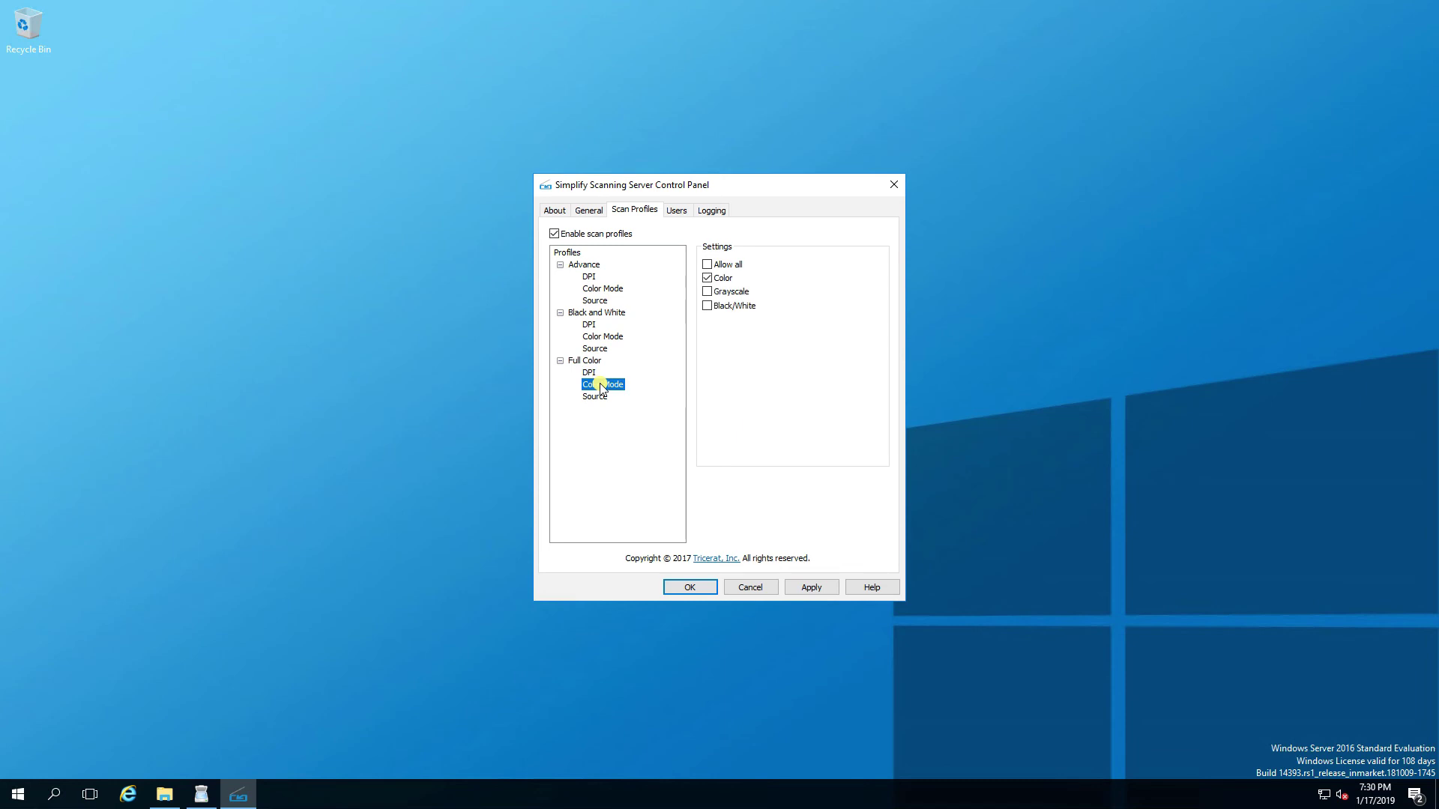
pyautogui.click(596, 396)
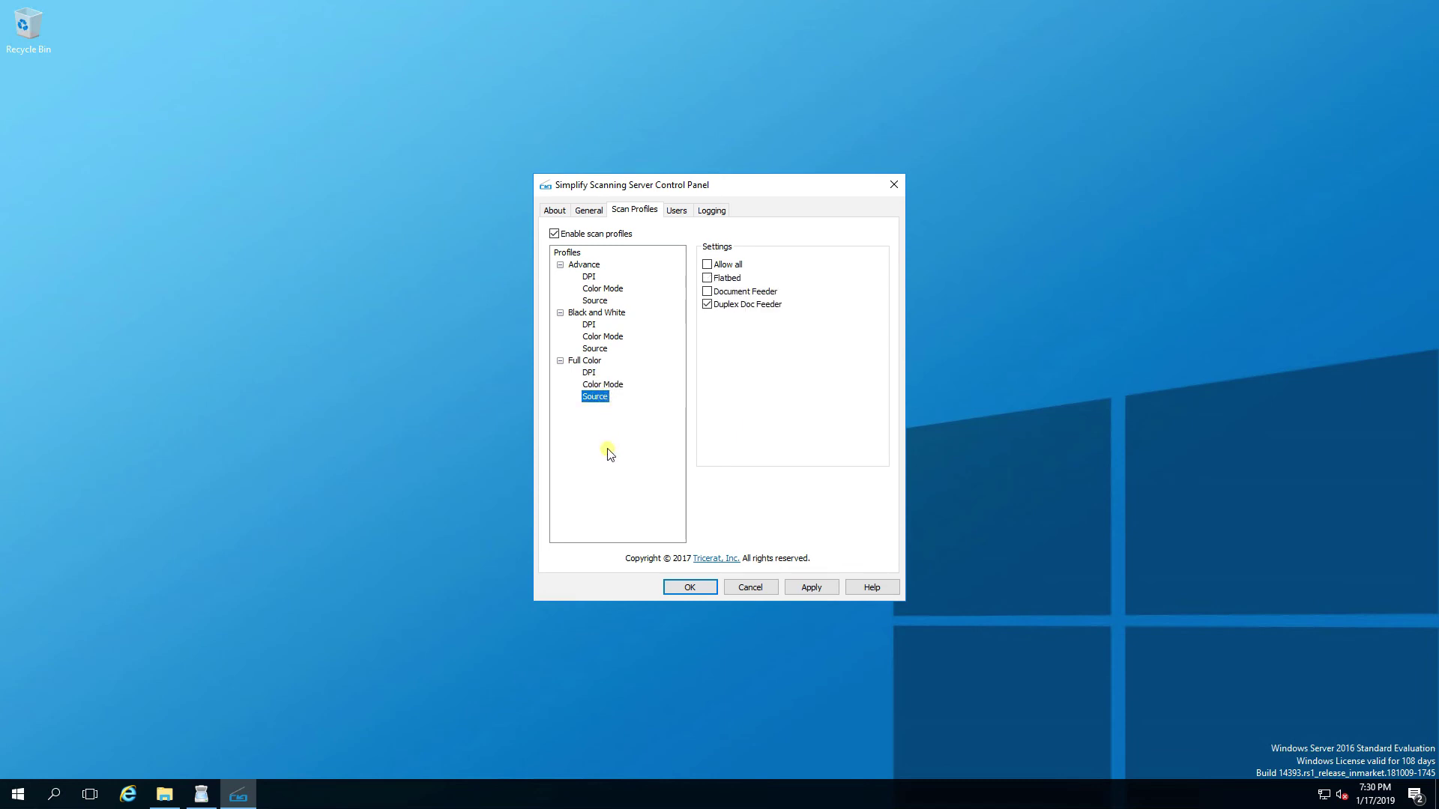